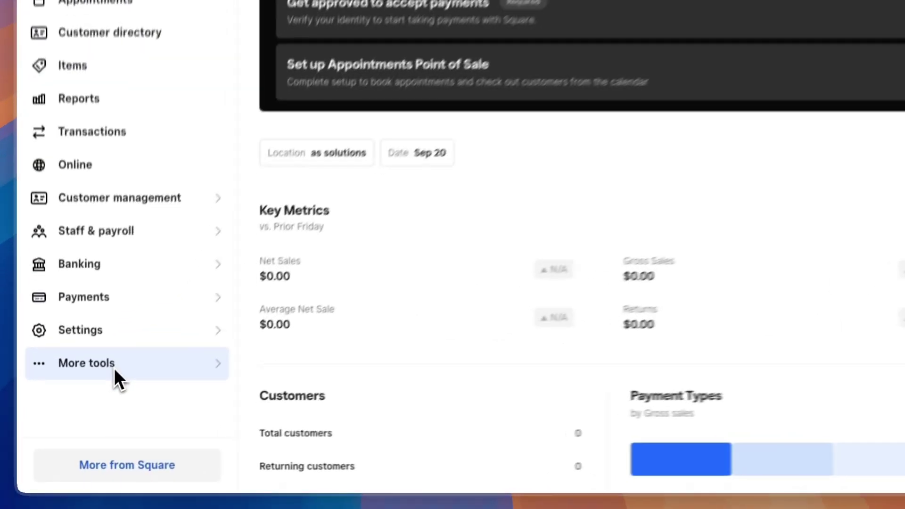
Go to More tools > Online sales channels and select the Instagram card under Appointments.
left_click(114, 369)
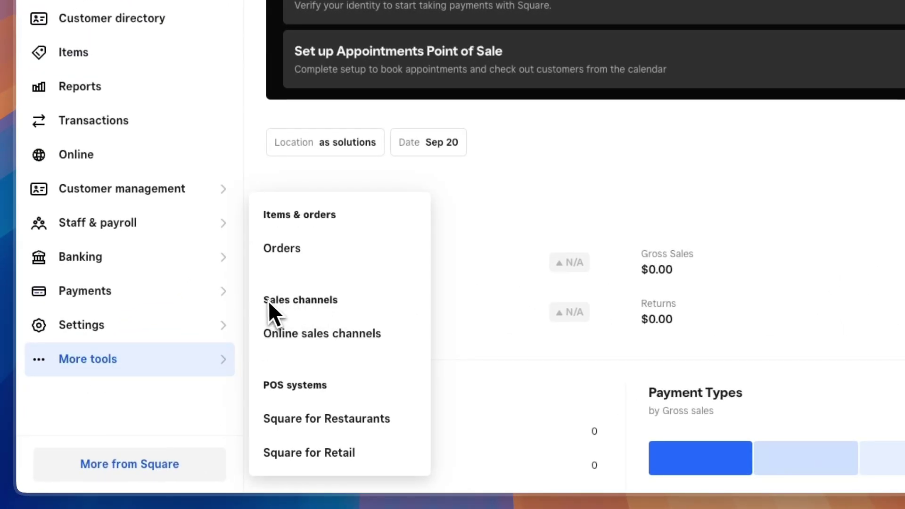
left_click_drag(269, 301, 349, 299)
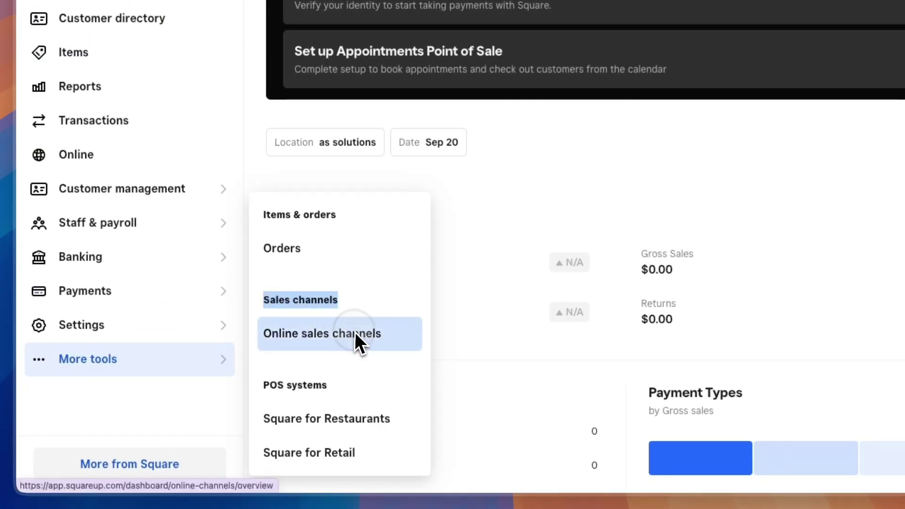
left_click(359, 344)
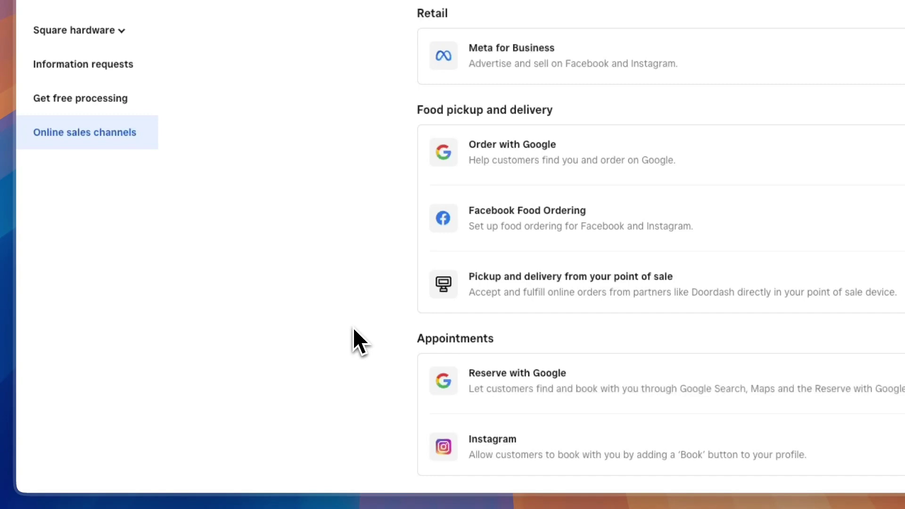
scroll(357, 318, "down", 1)
left_click_drag(420, 324, 481, 344)
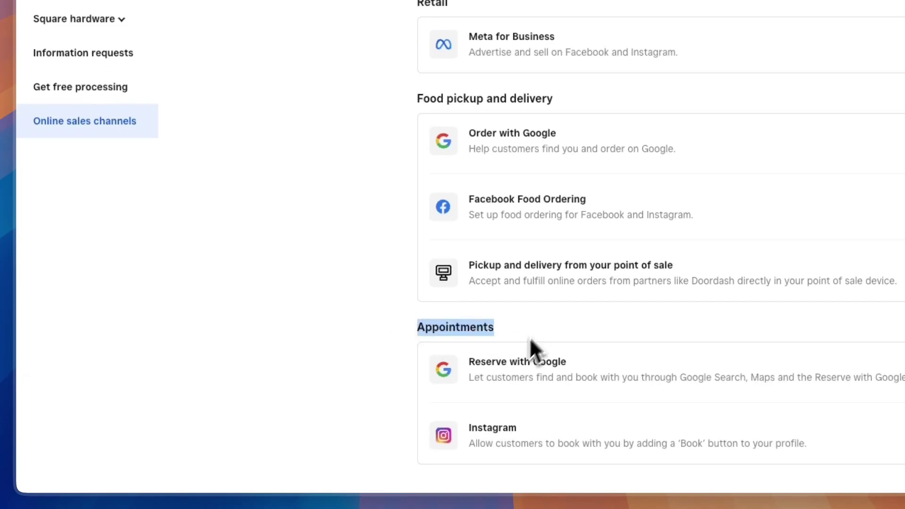
left_click(378, 400)
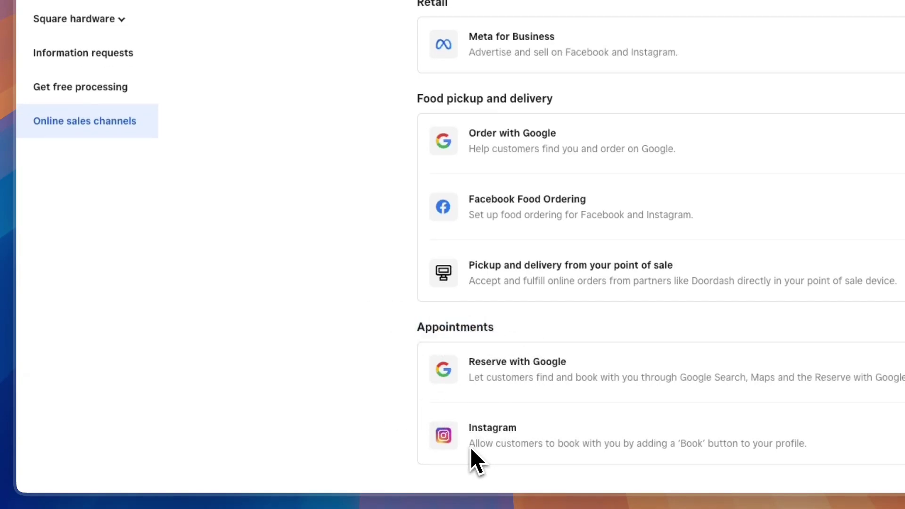
mouse_move(470, 448)
left_mouse_down()
mouse_move(518, 460)
mouse_move(405, 458)
mouse_move(530, 448)
left_mouse_up()
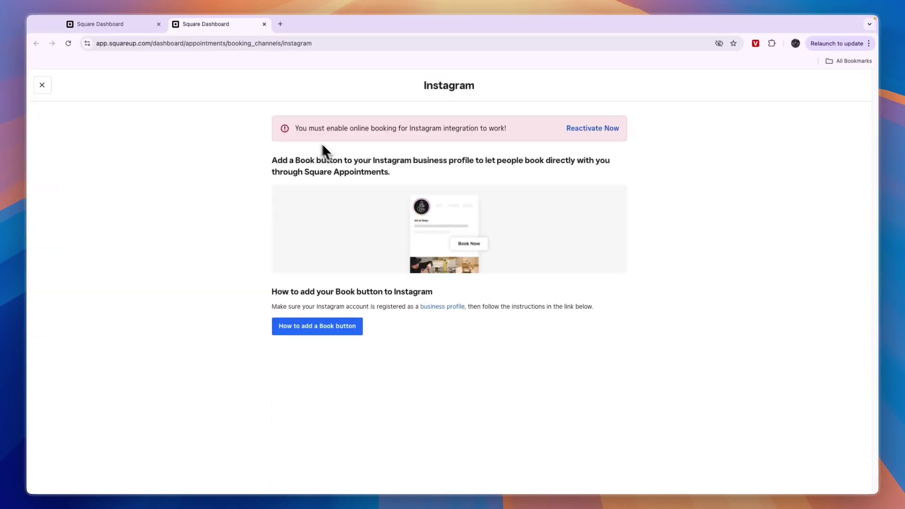
Reactivate and enable online booking, then choose Get started on Instagram under Booking channels.
left_click_drag(398, 132, 519, 127)
left_click(519, 129)
left_click(588, 130)
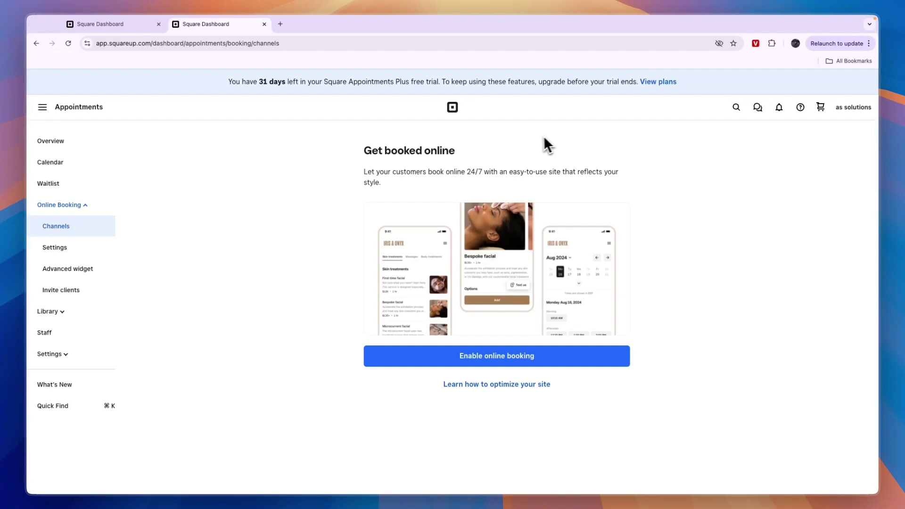
left_click(473, 358)
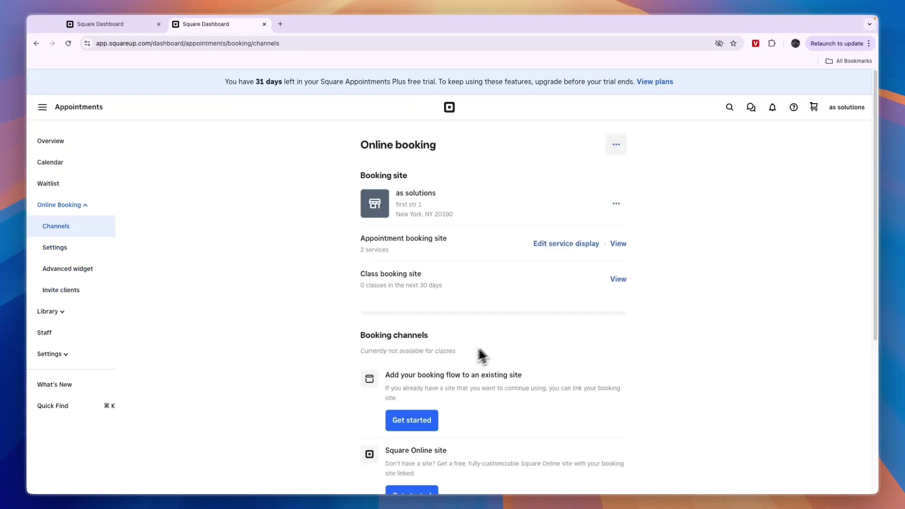
scroll(477, 305, "down", 5)
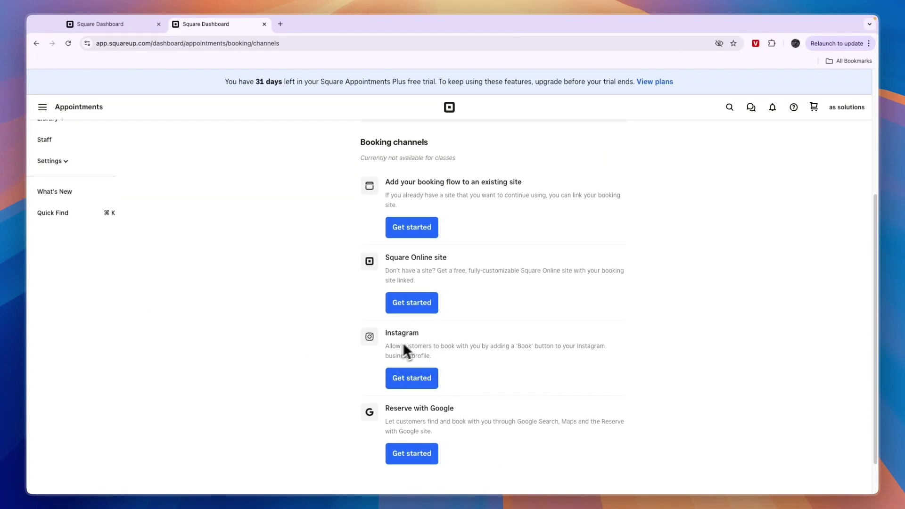
left_click(405, 377)
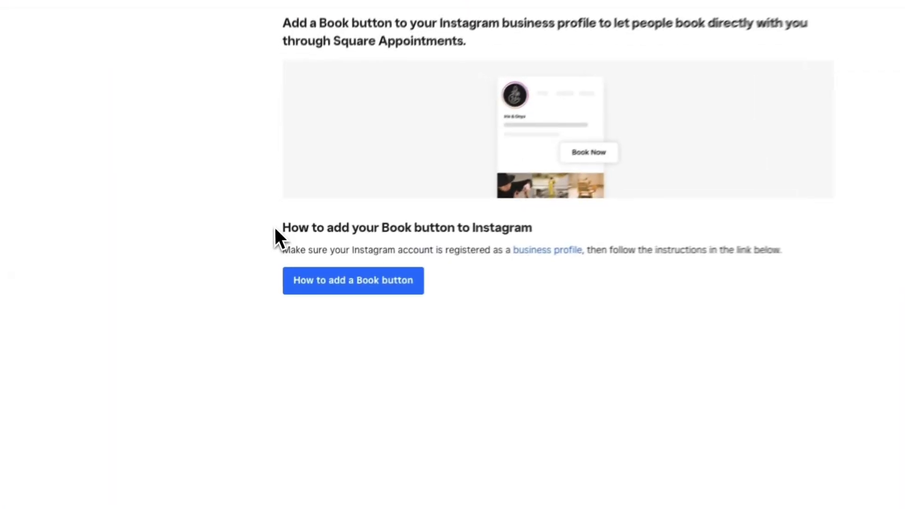
Review the Book button instructions heading and the business profile requirement on the Instagram page.
left_click_drag(275, 227, 537, 229)
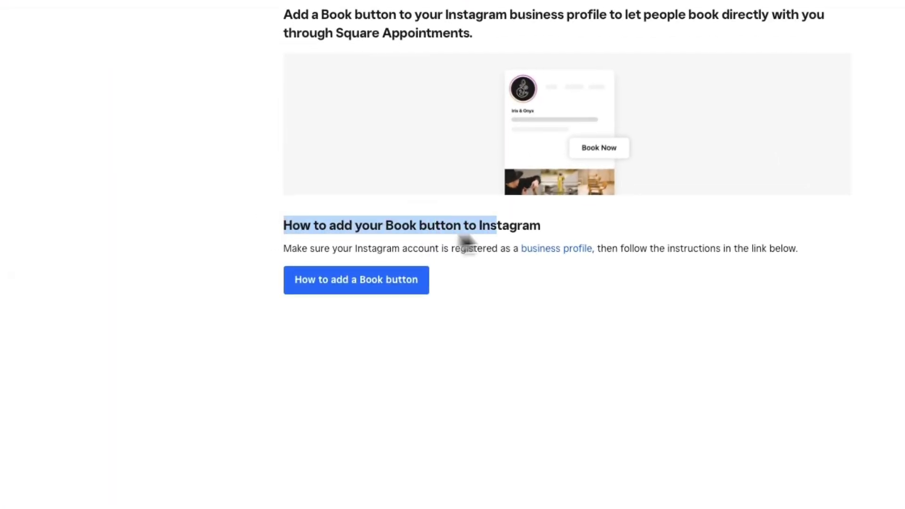
left_click(536, 301)
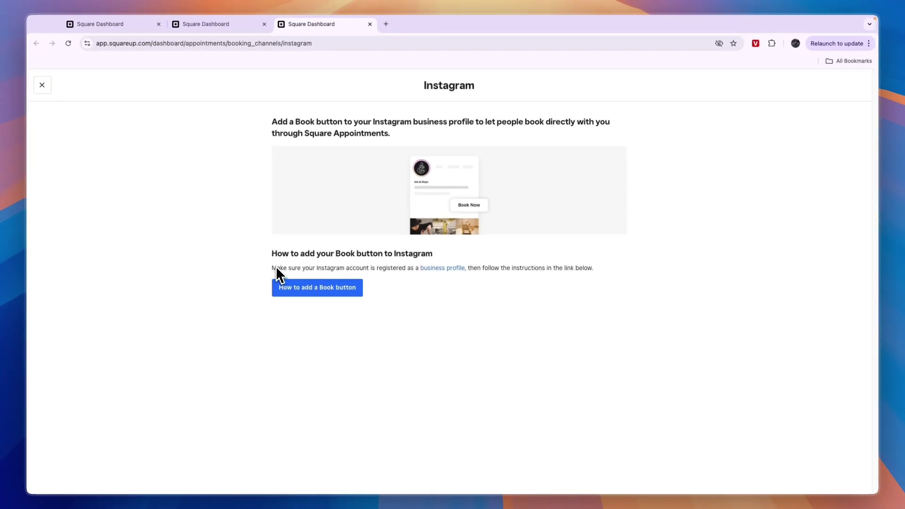
left_click_drag(233, 262, 351, 262)
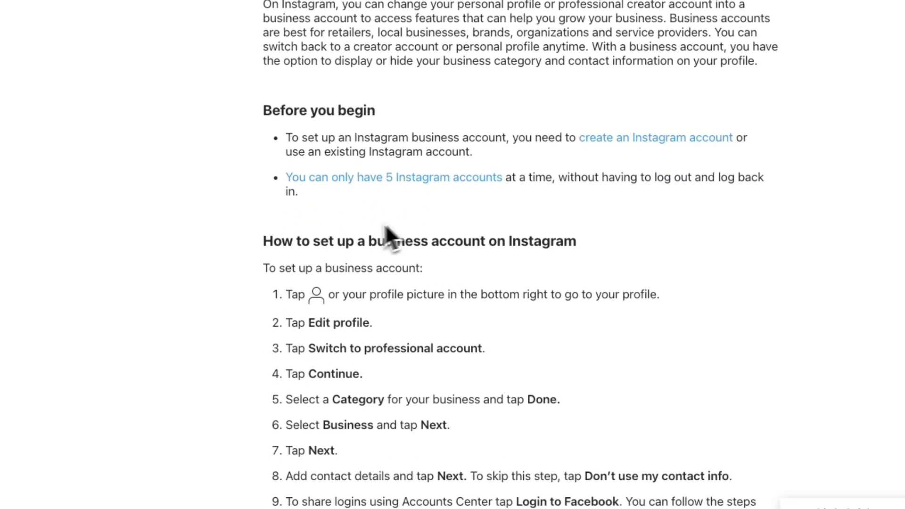
Highlight the business-account steps: Edit profile, Switch to professional account, Continue, and Business.
left_click_drag(287, 267, 672, 284)
left_click(407, 269)
scroll(539, 300, "down", 3)
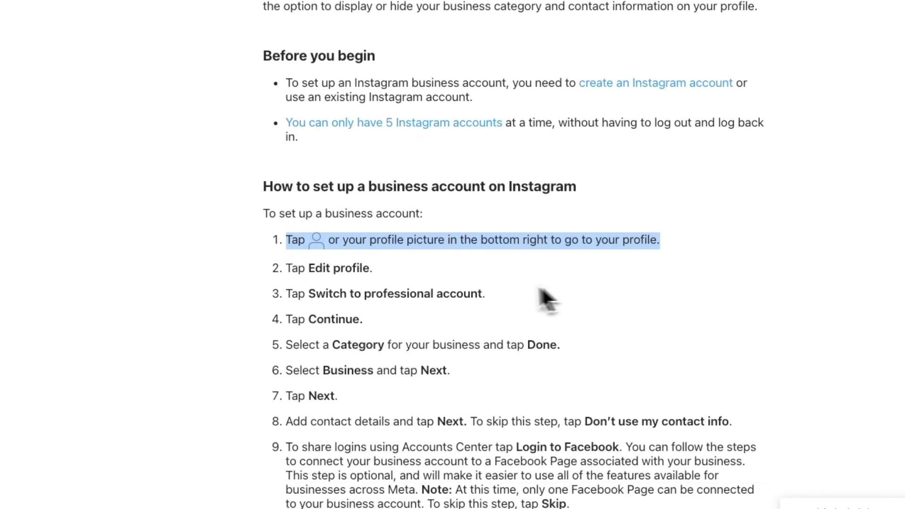
left_click_drag(374, 201, 288, 200)
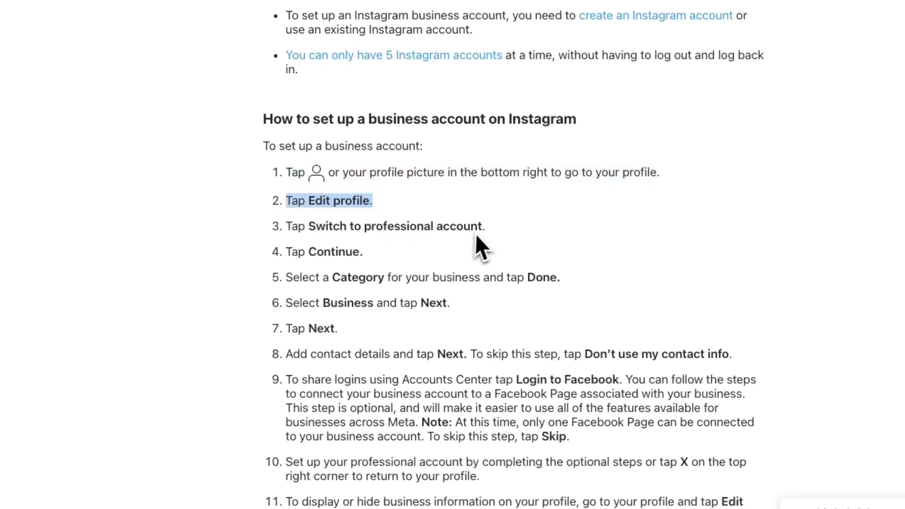
left_click_drag(483, 228, 301, 232)
mouse_move(371, 256)
left_mouse_down()
mouse_move(302, 257)
mouse_move(359, 283)
left_mouse_up()
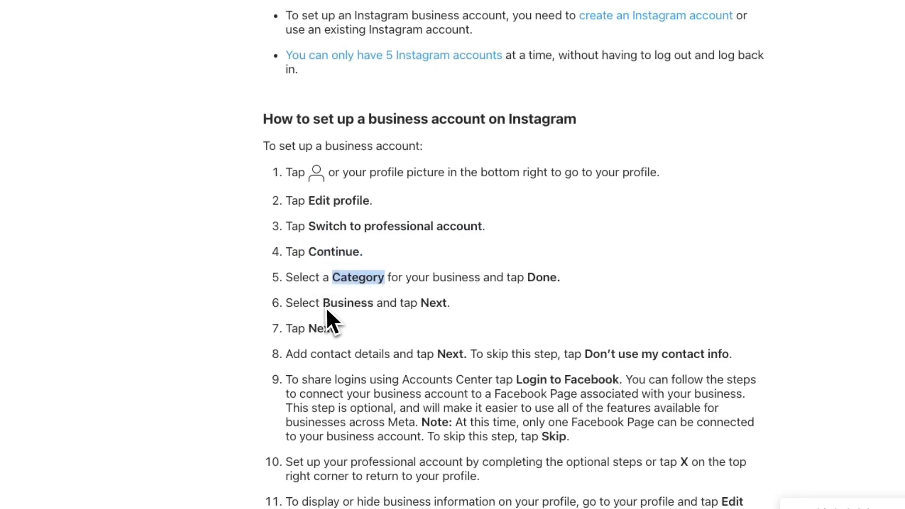
left_click_drag(323, 307, 374, 307)
left_click(448, 304)
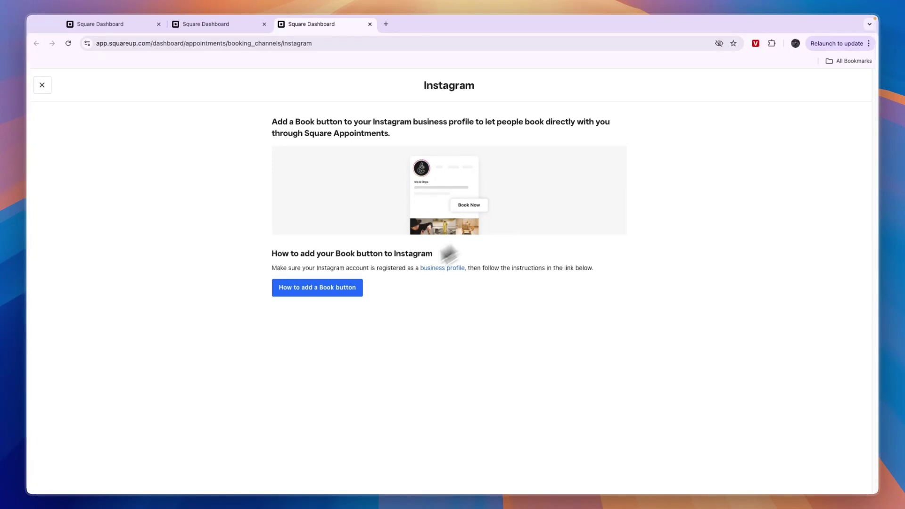
Open 'How to add a Book button' and highlight the Add an action button heading and steps 1–2.
left_click(322, 287)
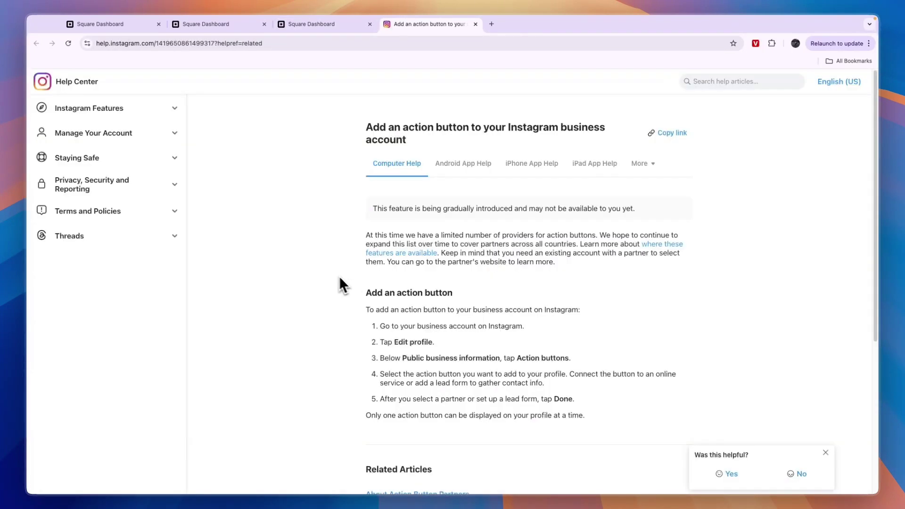
scroll(336, 287, "down", 2)
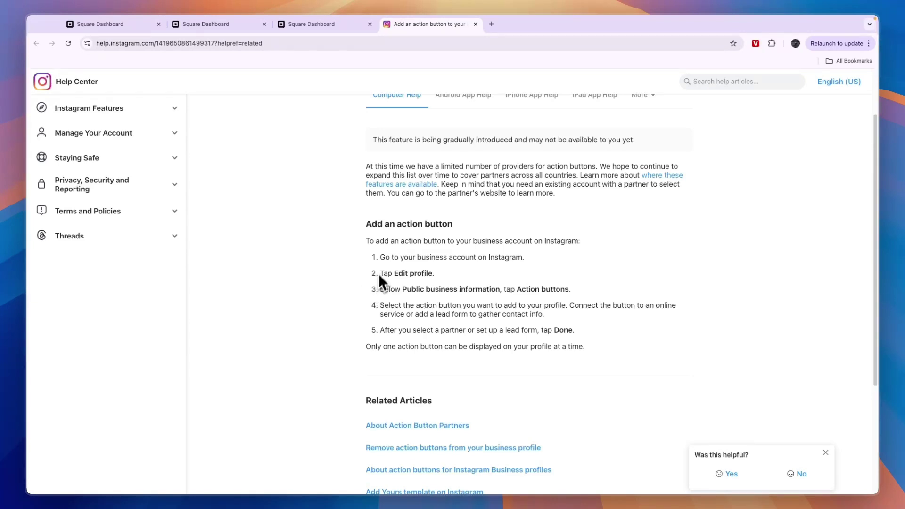
left_click_drag(274, 174, 421, 174)
left_click(422, 174)
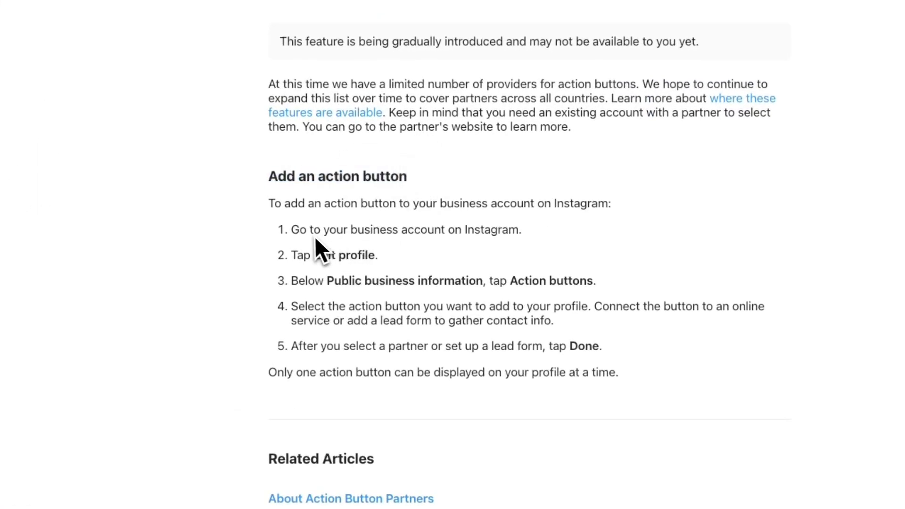
left_click_drag(291, 230, 523, 232)
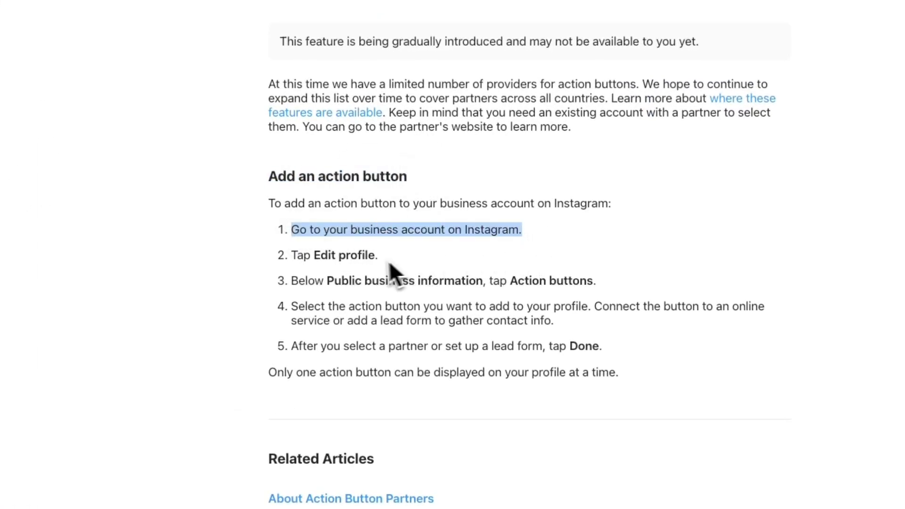
mouse_move(379, 256)
left_mouse_down()
mouse_move(289, 255)
mouse_move(449, 280)
left_mouse_up()
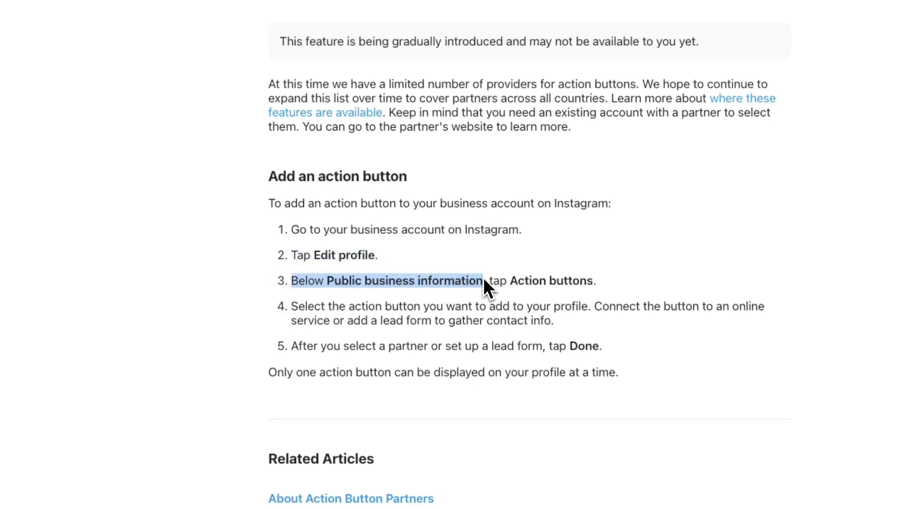
Highlight steps 3–5: Action buttons, the online service or lead form, and selecting a partner.
left_click_drag(490, 281, 595, 282)
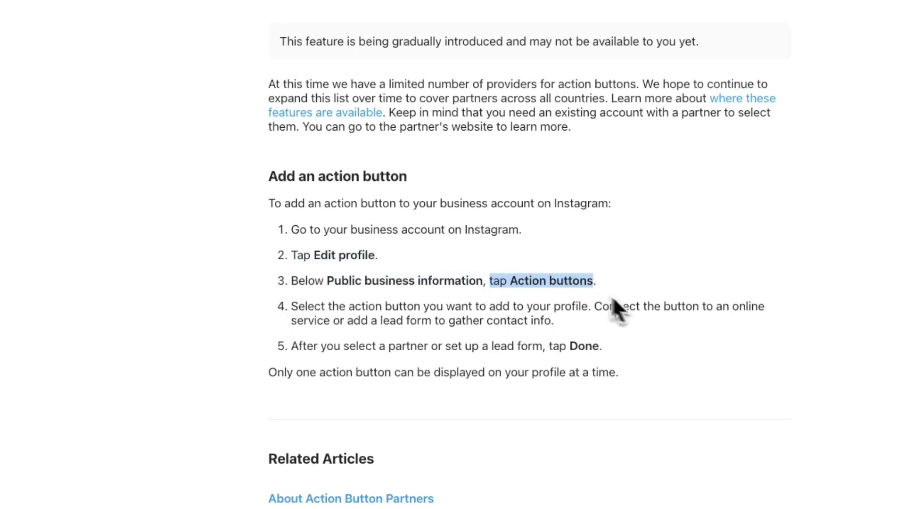
left_click_drag(291, 307, 435, 312)
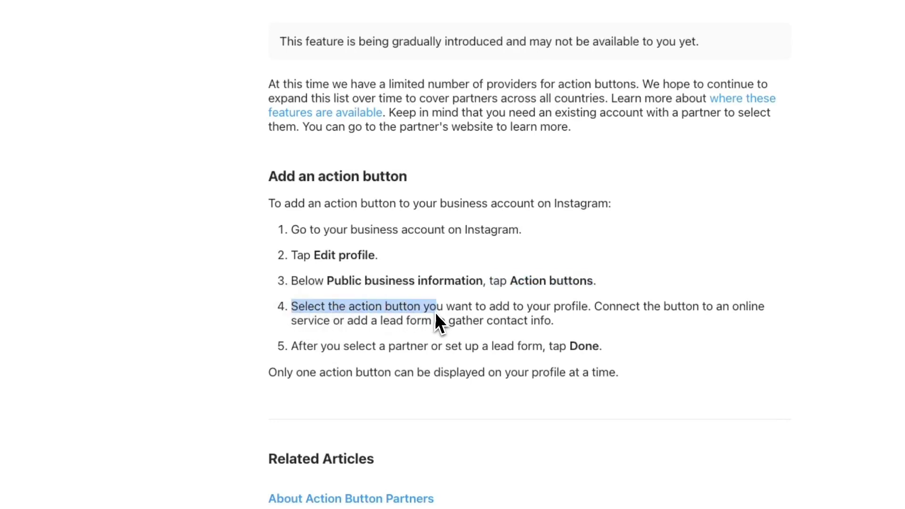
left_click_drag(553, 312, 598, 317)
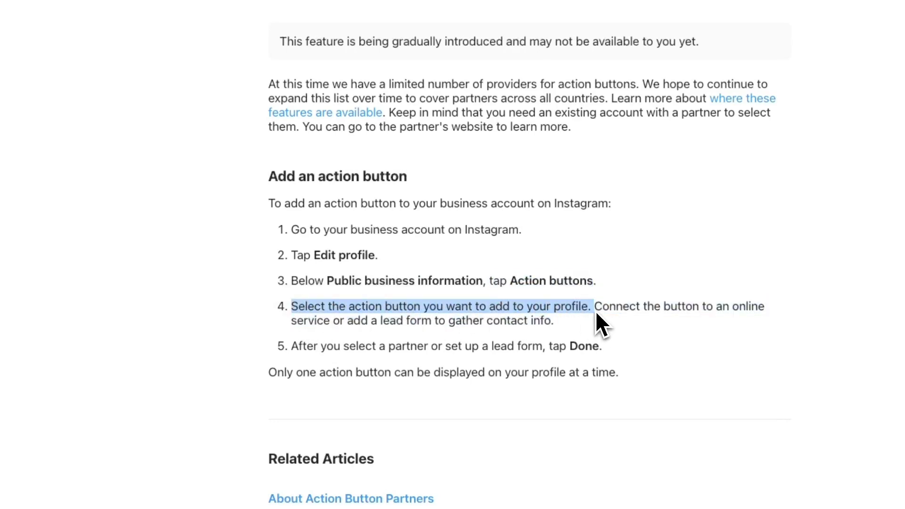
left_click(594, 310)
left_click_drag(674, 309, 407, 322)
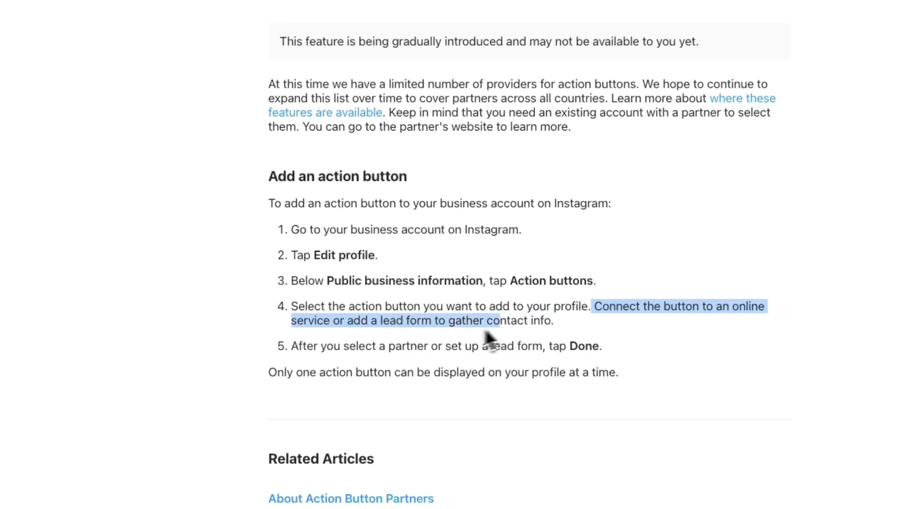
left_click_drag(407, 322, 571, 339)
left_click(581, 346)
left_click_drag(291, 346, 584, 357)
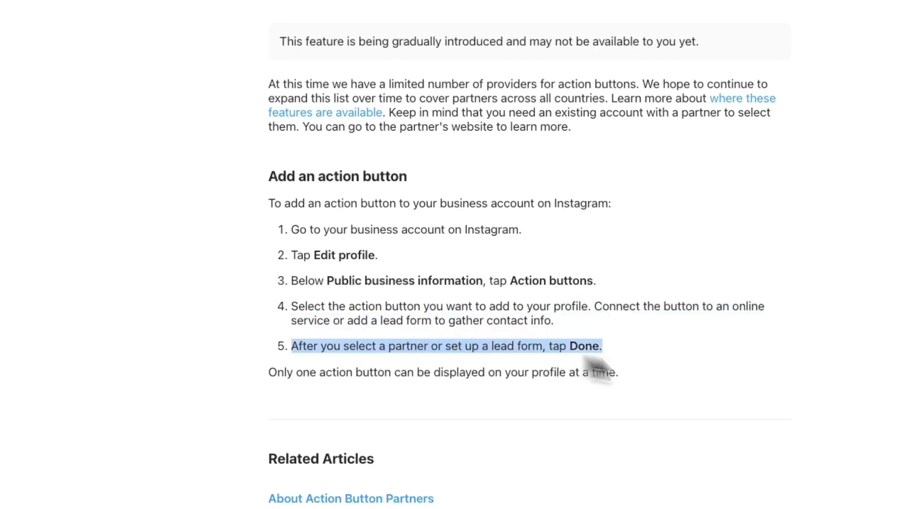
left_click(651, 353)
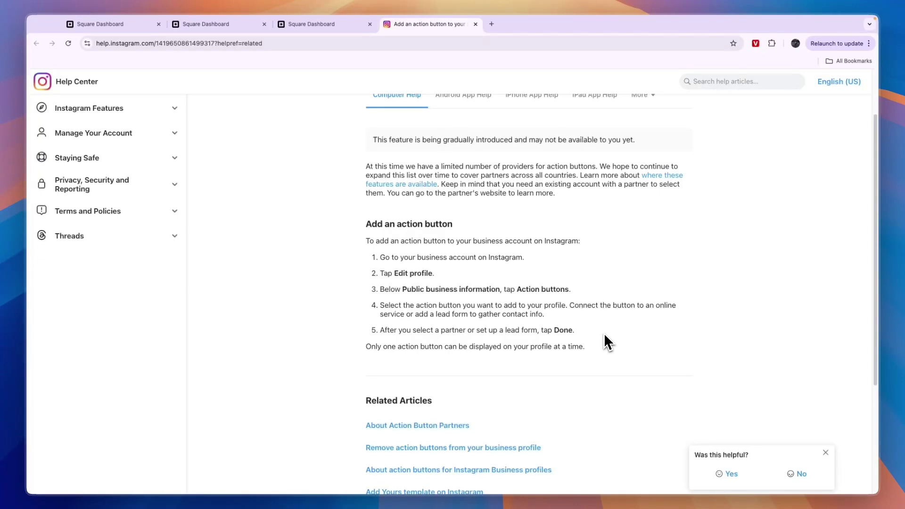
left_click(324, 24)
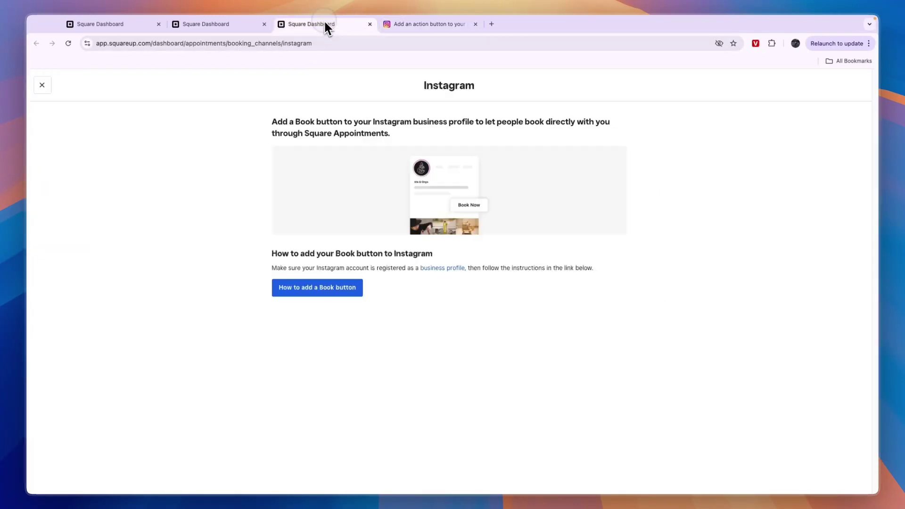
left_click(236, 27)
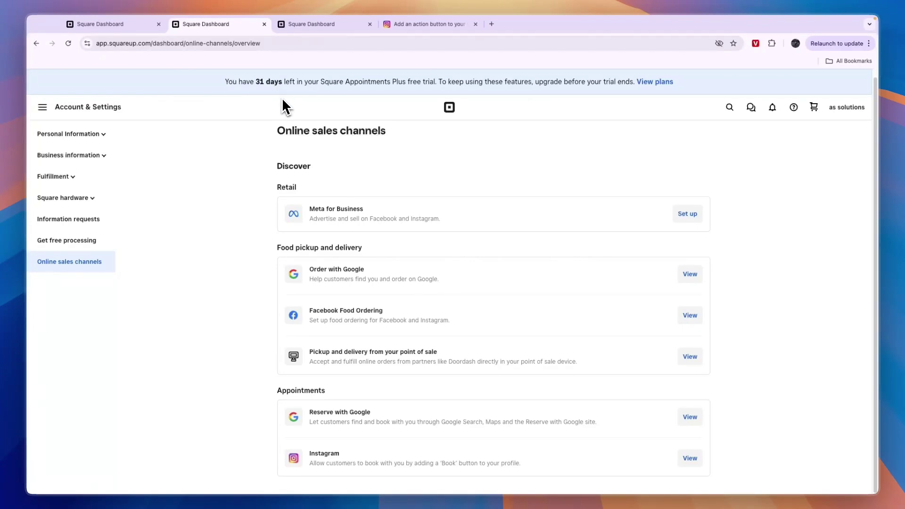
left_click(125, 28)
left_click(195, 28)
key("ctrl+Tab")
key("ctrl+Tab")
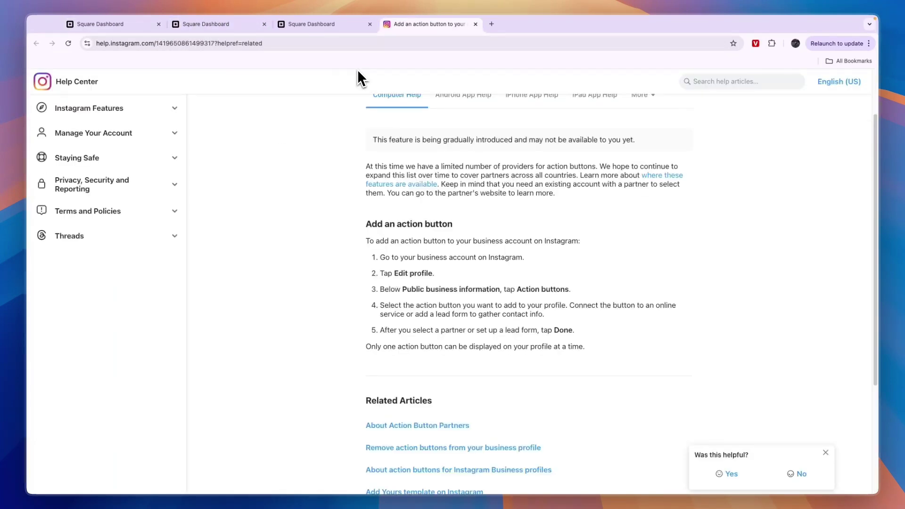